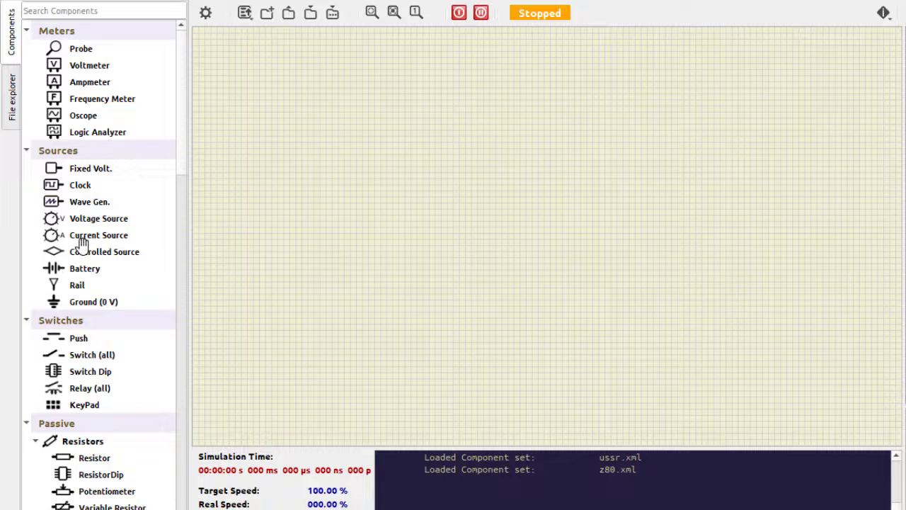
# Place a wave generator on the canvas with a transformer to its right.
pyautogui.moveTo(54, 204); pyautogui.dragTo(254, 188)
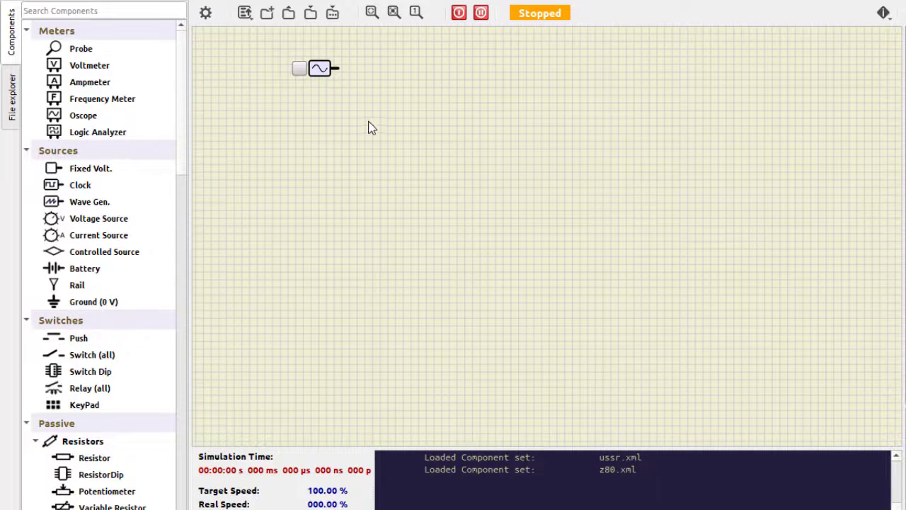
pyautogui.moveTo(319, 68); pyautogui.dragTo(264, 187)
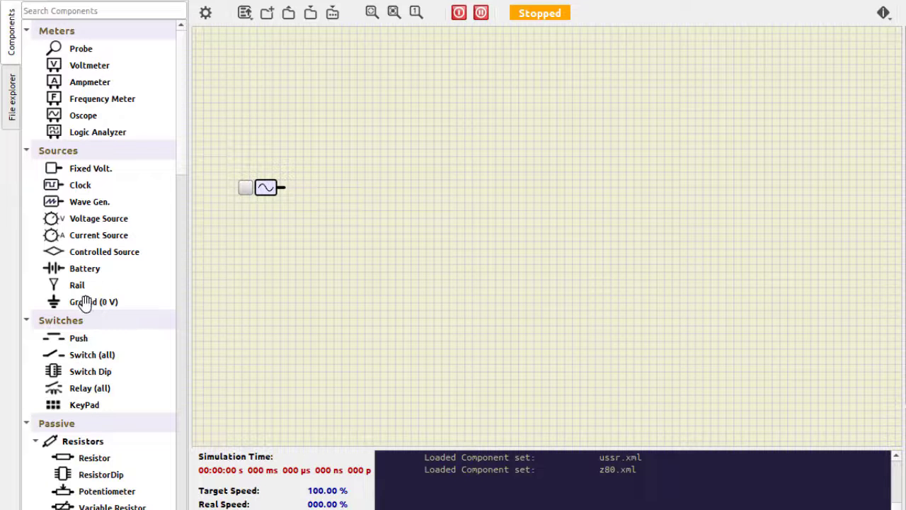
pyautogui.scroll(-1, 85, 304)
pyautogui.scroll(-6, 85, 303)
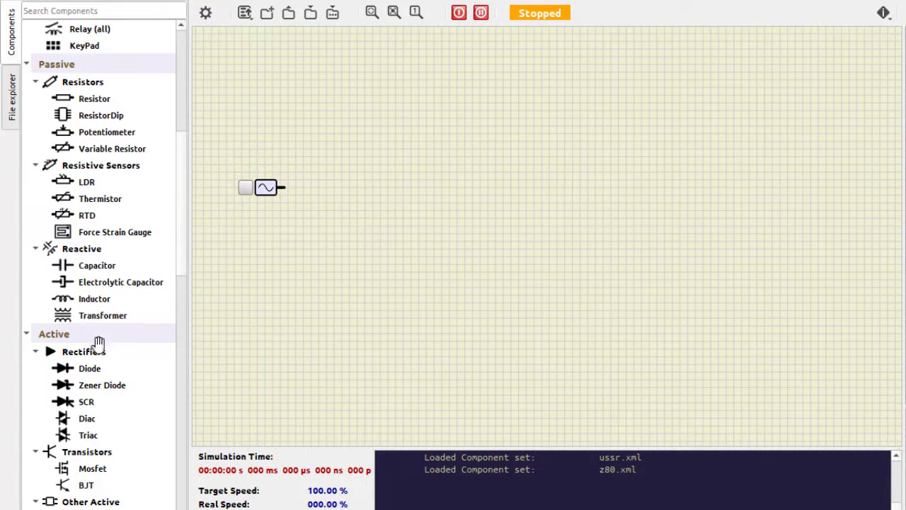
pyautogui.moveTo(92, 318); pyautogui.dragTo(356, 184)
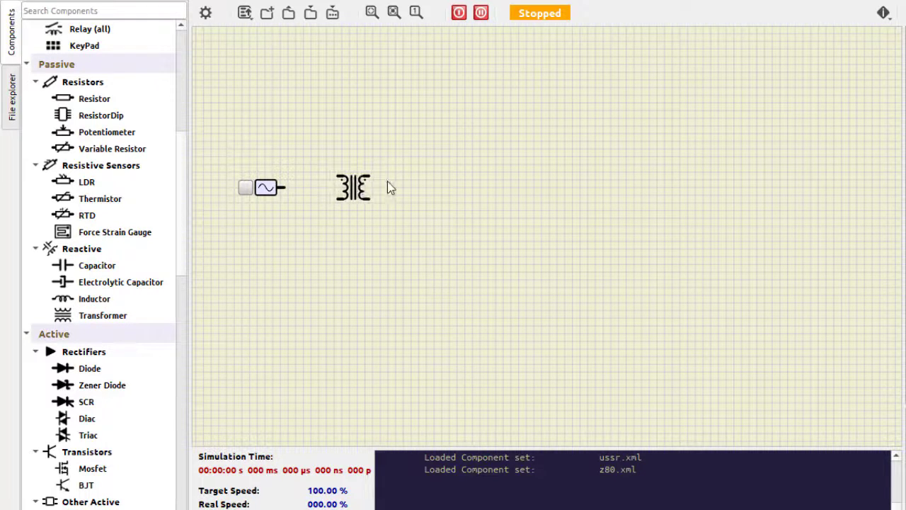
# Add two diodes, one above the other, and a 100 Ω resistor to the right of the transformer.
pyautogui.moveTo(88, 369); pyautogui.dragTo(429, 93)
pyautogui.moveTo(86, 374); pyautogui.dragTo(464, 264)
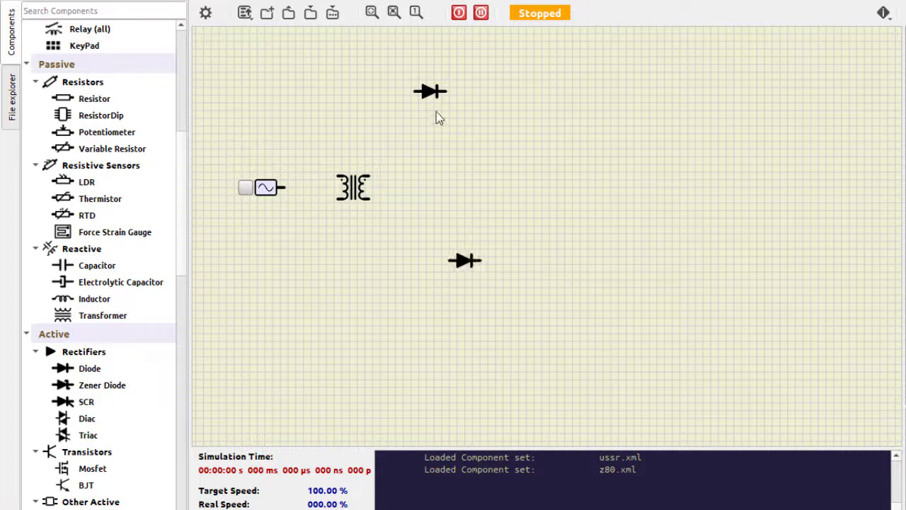
pyautogui.moveTo(427, 92); pyautogui.dragTo(456, 101)
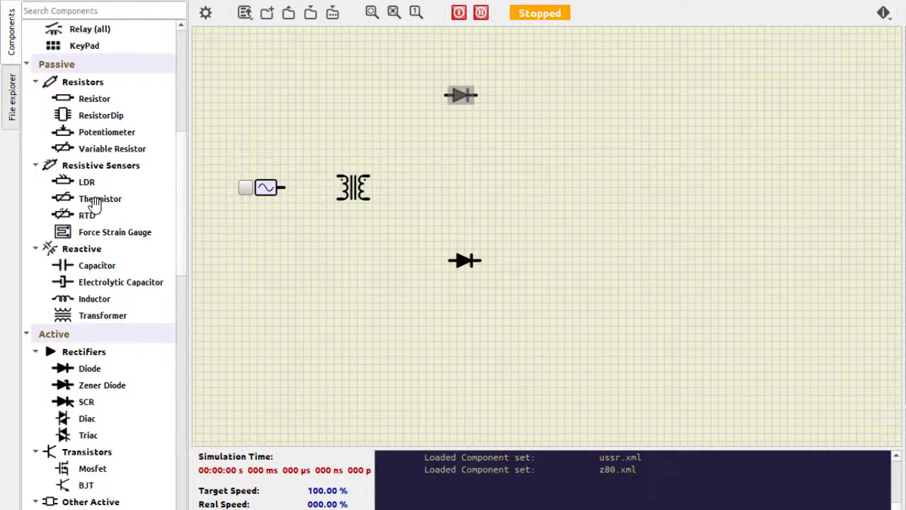
pyautogui.moveTo(95, 97); pyautogui.dragTo(454, 192)
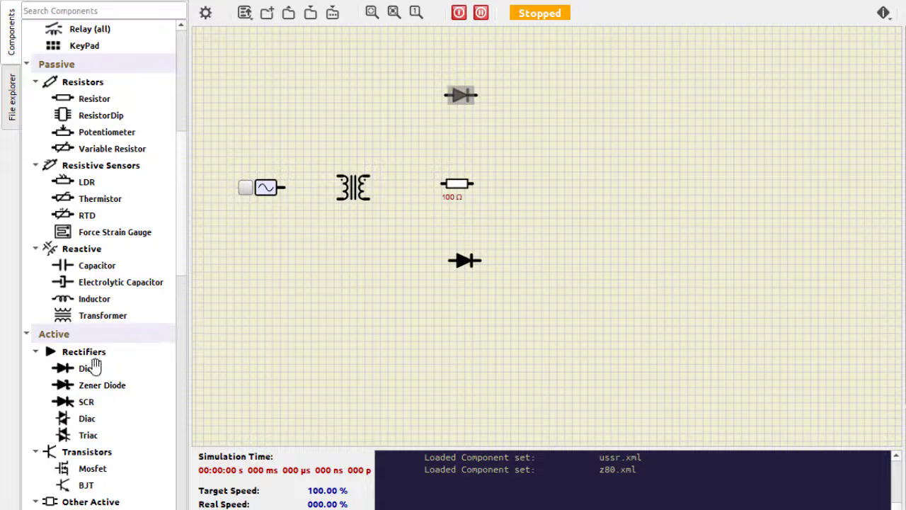
# Add a switch, a 10 µF capacitor and a 0 V ground to the circuit.
pyautogui.scroll(5, 88, 244)
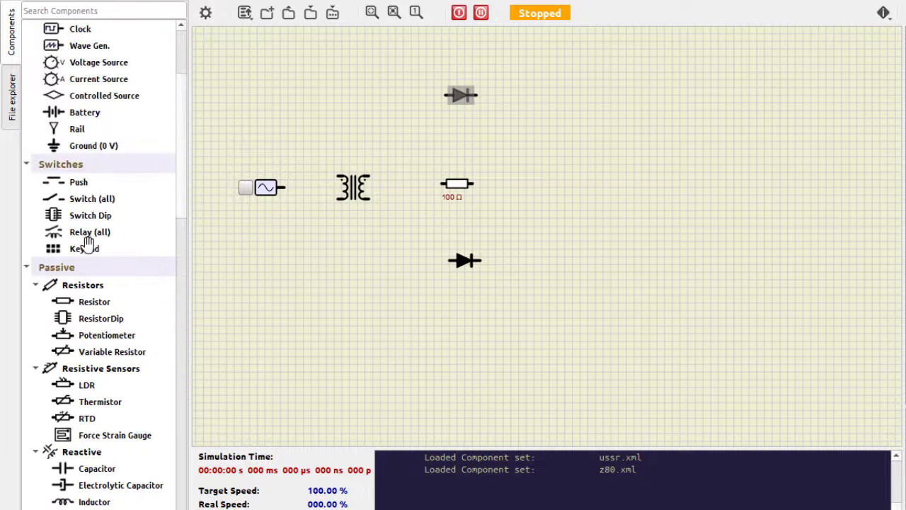
pyautogui.moveTo(90, 198); pyautogui.dragTo(425, 151)
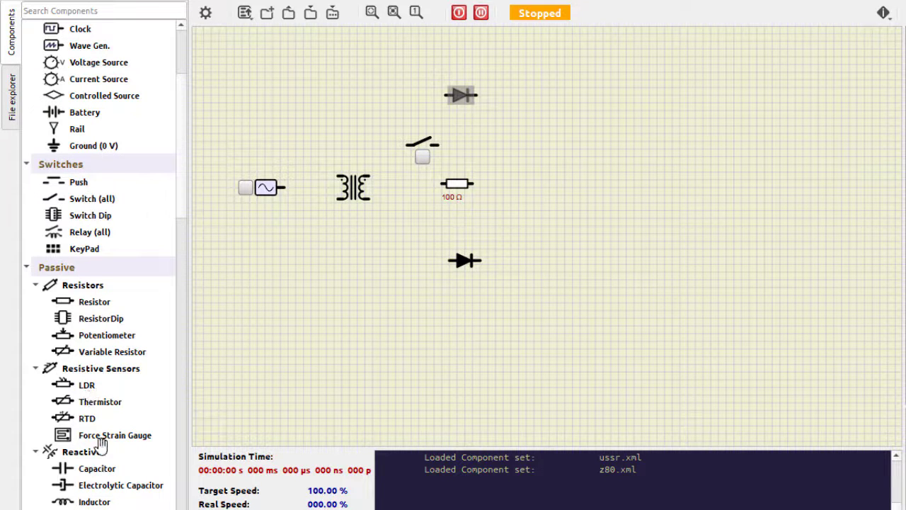
pyautogui.moveTo(97, 468); pyautogui.dragTo(487, 153)
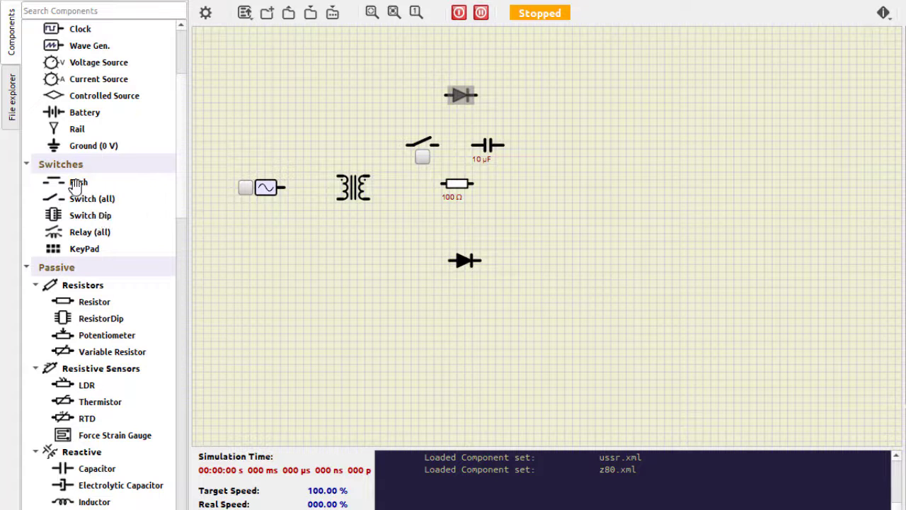
pyautogui.moveTo(87, 142); pyautogui.dragTo(292, 317)
pyautogui.rightClick(354, 188)
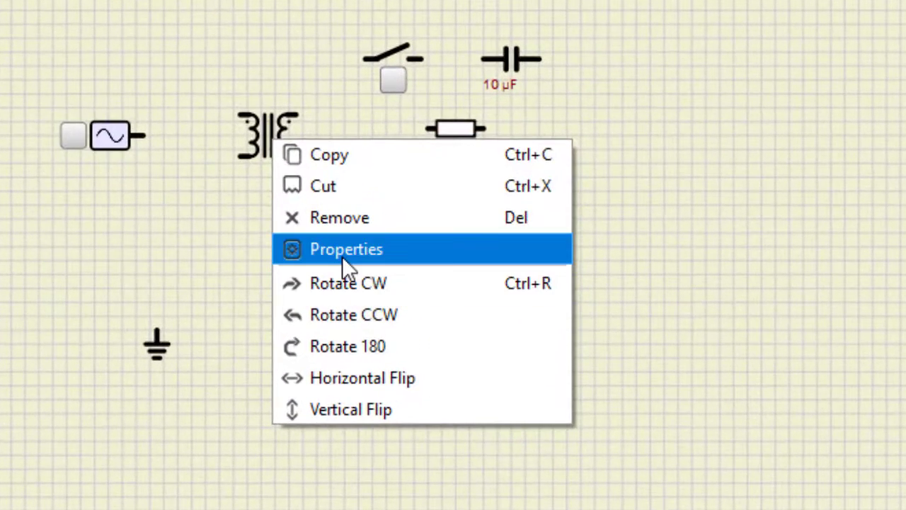
# Set the transformer's Secondary ratio to 1:1 in its Properties dialog.
pyautogui.click(342, 257)
pyautogui.click(491, 415)
pyautogui.write('1')
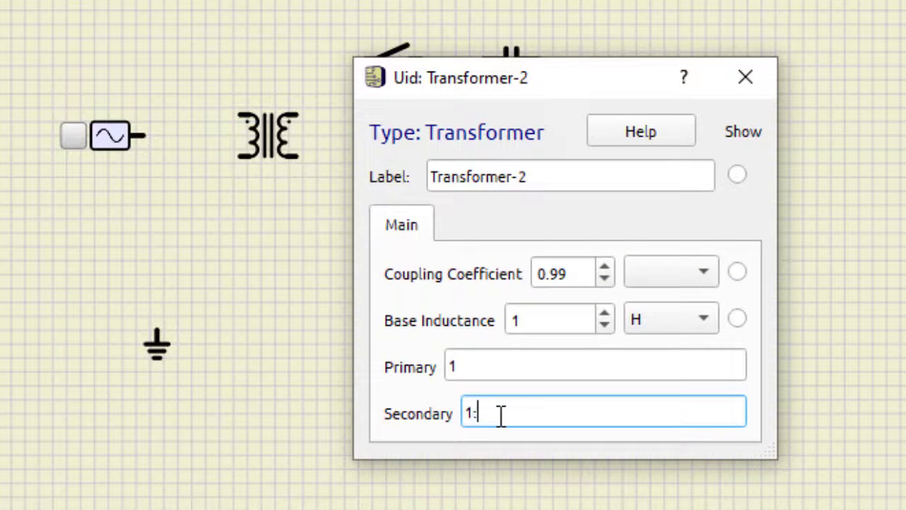
pyautogui.write(':1')
pyautogui.click(861, 293)
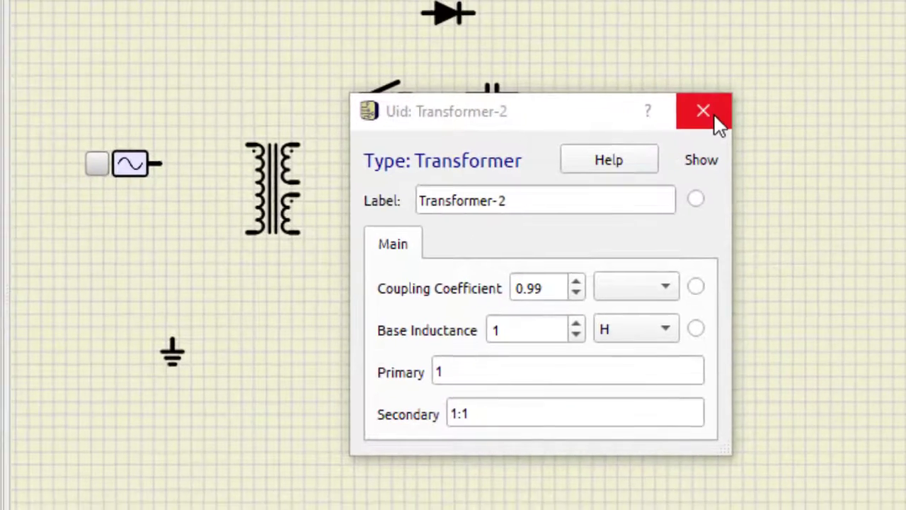
pyautogui.click(746, 77)
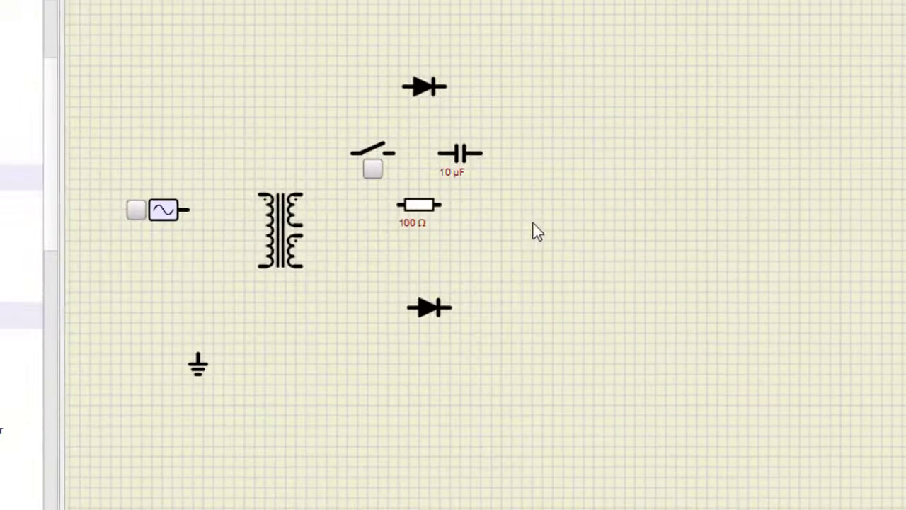
# Reposition the transformer and source, then wire the source to the primary and the primary to ground.
pyautogui.moveTo(287, 236)
pyautogui.mouseDown()
pyautogui.moveTo(297, 214)
pyautogui.moveTo(286, 205)
pyautogui.moveTo(275, 211)
pyautogui.mouseUp()
pyautogui.click(594, 176)
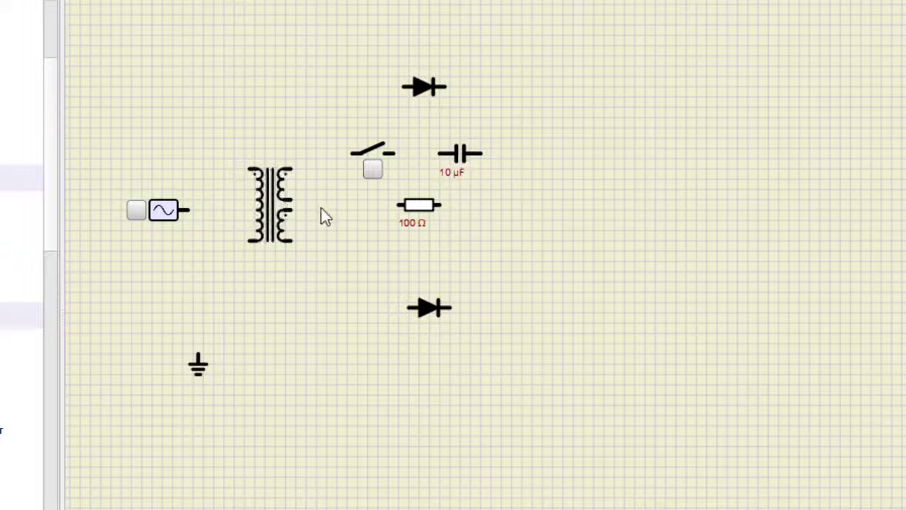
pyautogui.moveTo(160, 207); pyautogui.dragTo(155, 173)
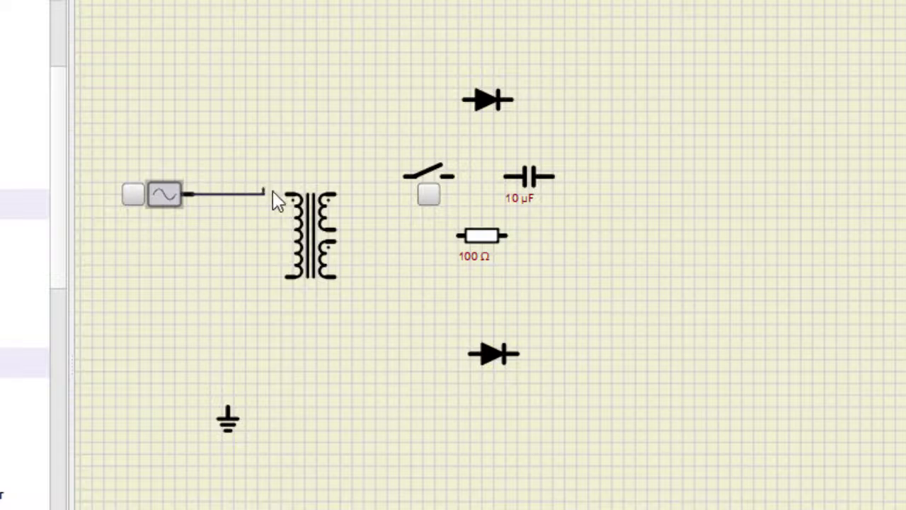
pyautogui.moveTo(273, 191); pyautogui.dragTo(284, 193)
pyautogui.moveTo(244, 285); pyautogui.dragTo(216, 420)
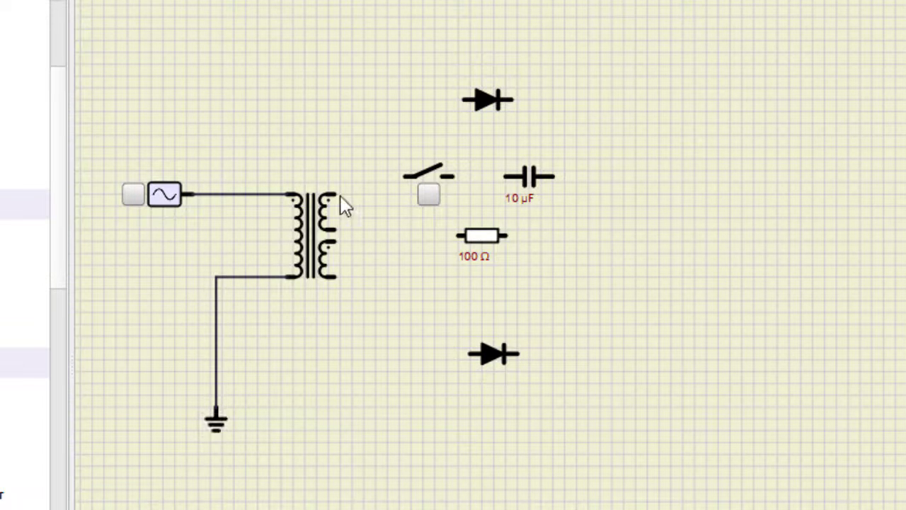
# Wire each secondary end to a diode and join both diode outputs at the resistor.
pyautogui.moveTo(337, 192); pyautogui.dragTo(506, 235)
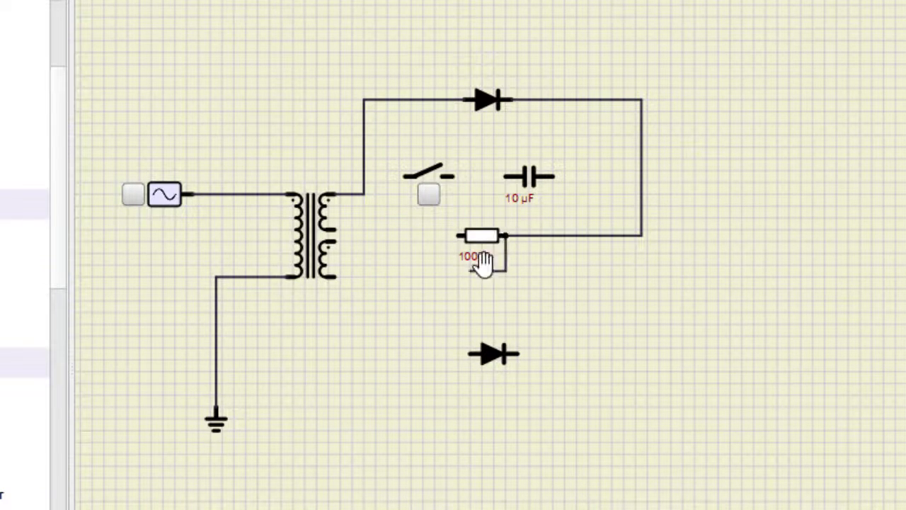
pyautogui.moveTo(338, 275); pyautogui.dragTo(470, 352)
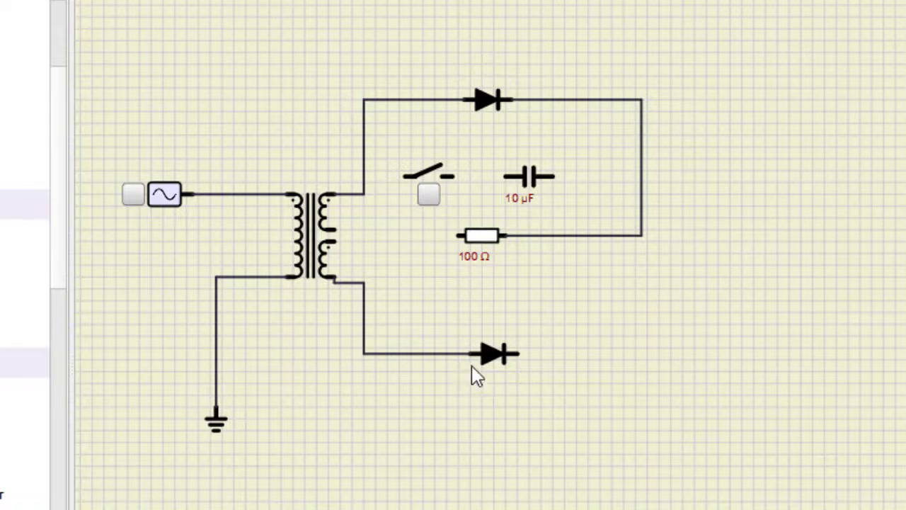
pyautogui.moveTo(518, 353)
pyautogui.mouseDown()
pyautogui.moveTo(677, 269)
pyautogui.moveTo(609, 342)
pyautogui.moveTo(647, 354)
pyautogui.moveTo(642, 235)
pyautogui.mouseUp()
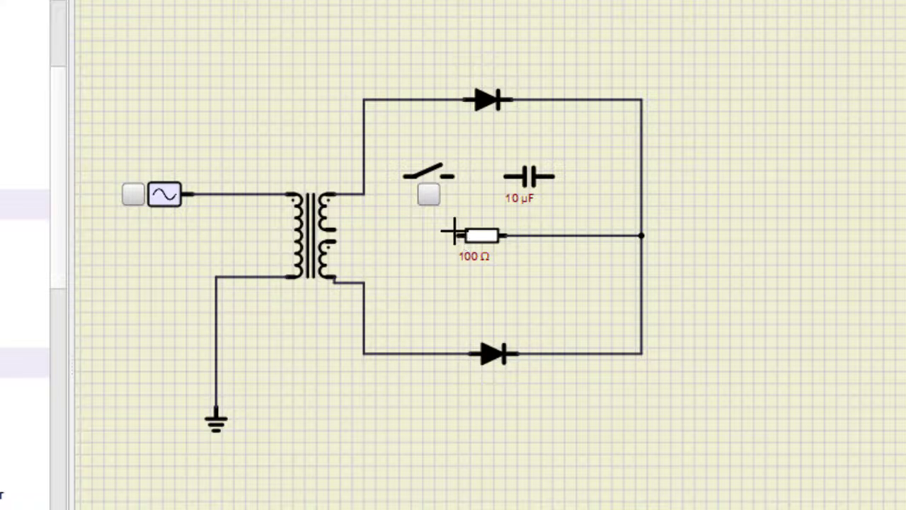
# Ground the resistor and centre tap, then wire the switch and 10 µF capacitor in series across the resistor.
pyautogui.moveTo(413, 248); pyautogui.dragTo(216, 383)
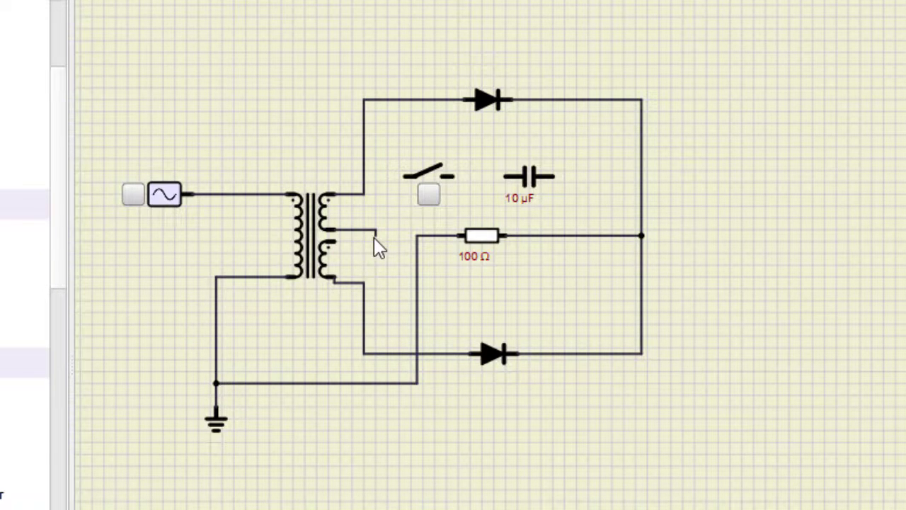
pyautogui.moveTo(369, 244); pyautogui.dragTo(393, 383)
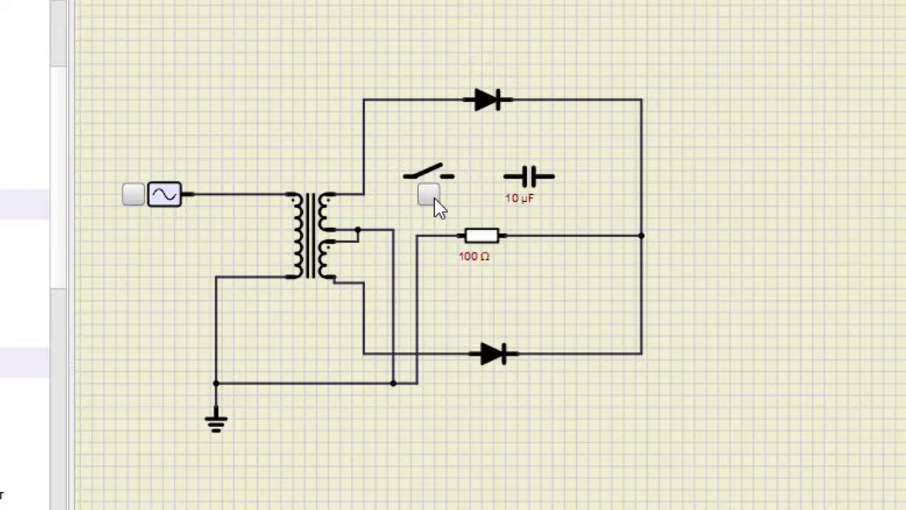
pyautogui.moveTo(425, 180); pyautogui.dragTo(446, 177)
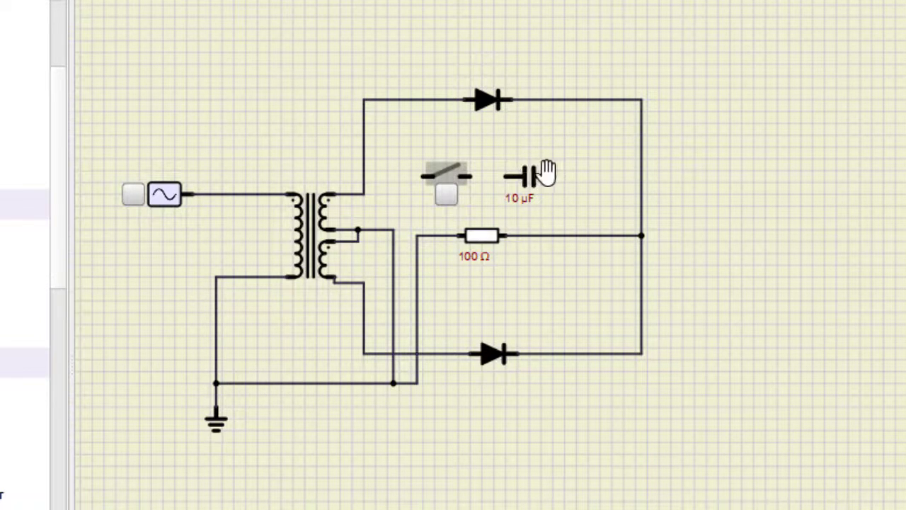
pyautogui.click(557, 195)
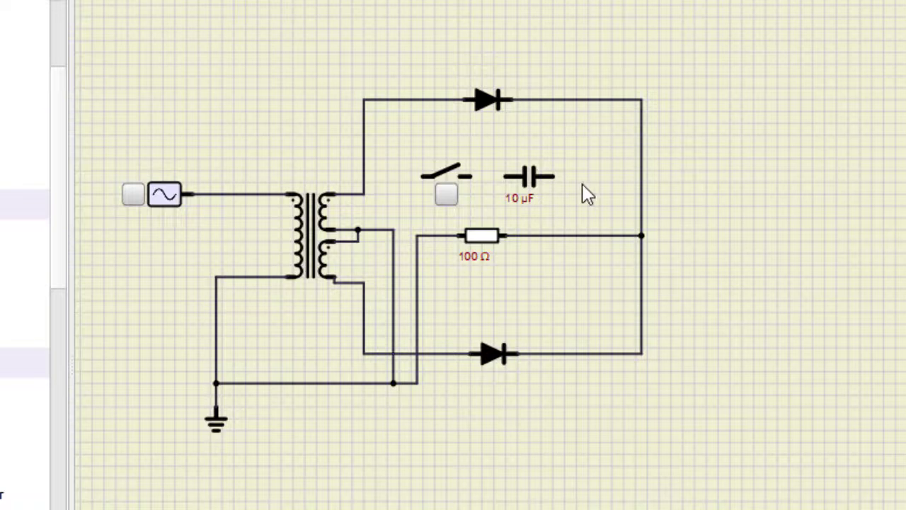
pyautogui.moveTo(577, 179); pyautogui.dragTo(587, 235)
pyautogui.moveTo(424, 202); pyautogui.dragTo(428, 235)
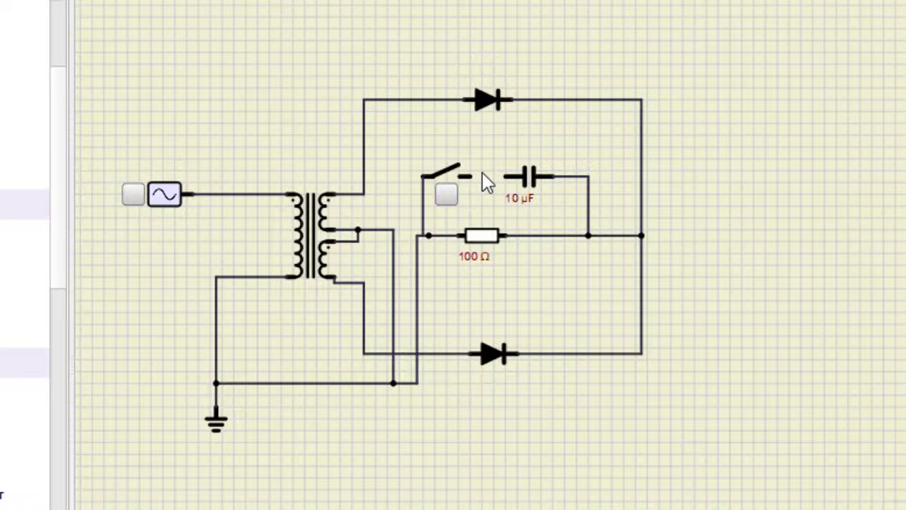
pyautogui.moveTo(475, 176); pyautogui.dragTo(501, 177)
# Change the wave generator's Semi Amplitude from 2.5 to 10 V.
pyautogui.click(161, 199)
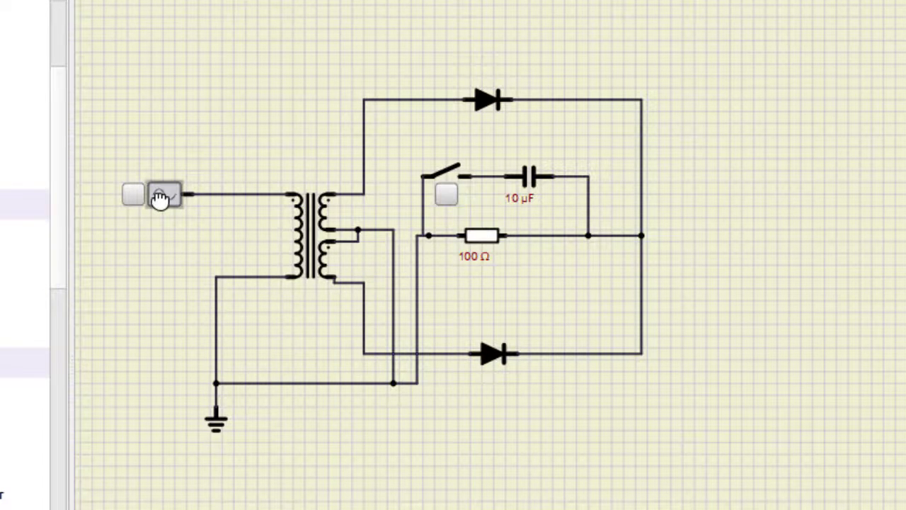
pyautogui.rightClick(161, 197)
pyautogui.click(219, 293)
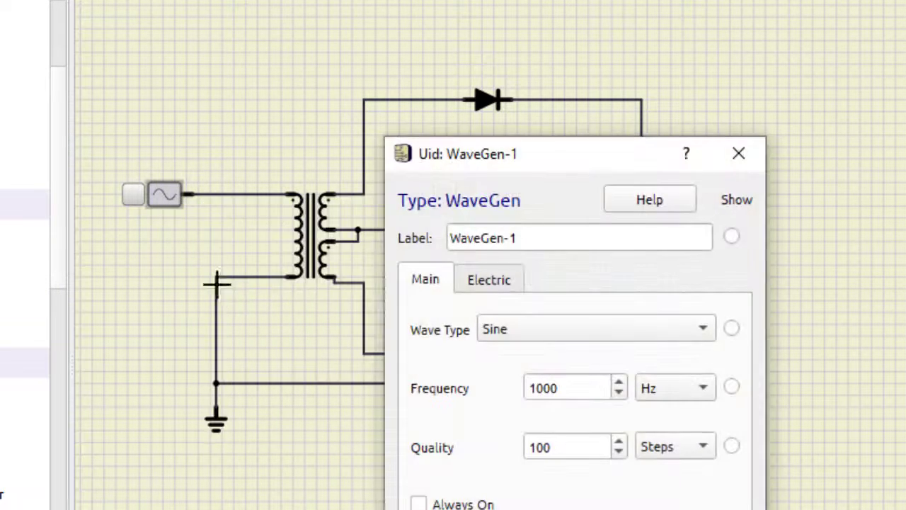
pyautogui.click(501, 289)
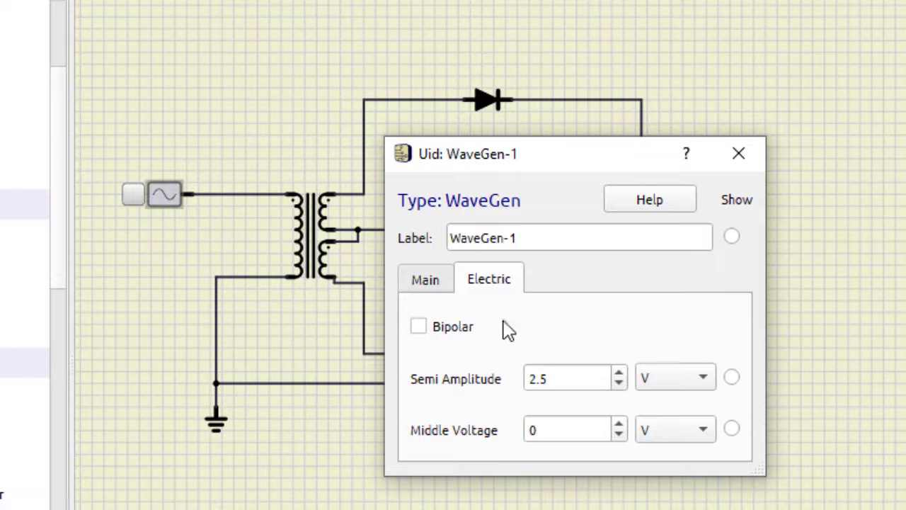
pyautogui.moveTo(559, 376); pyautogui.dragTo(510, 376)
pyautogui.write('10')
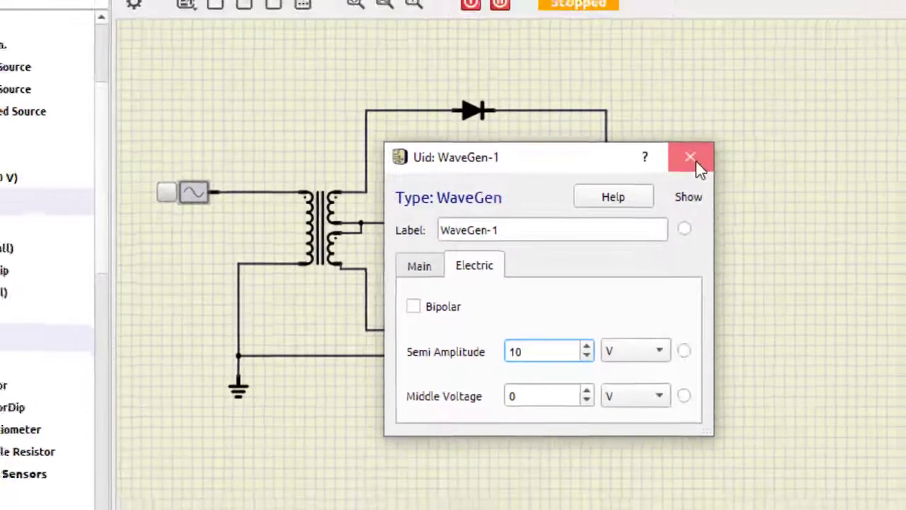
pyautogui.click(739, 154)
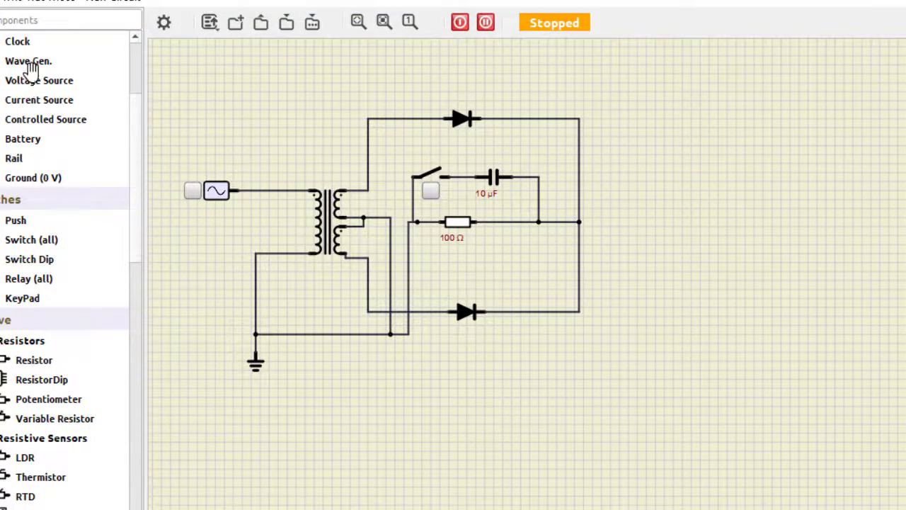
# Place an oscilloscope, wiring channel 1 to the AC source and channel 2 to the rectified output.
pyautogui.scroll(3, 46, 91)
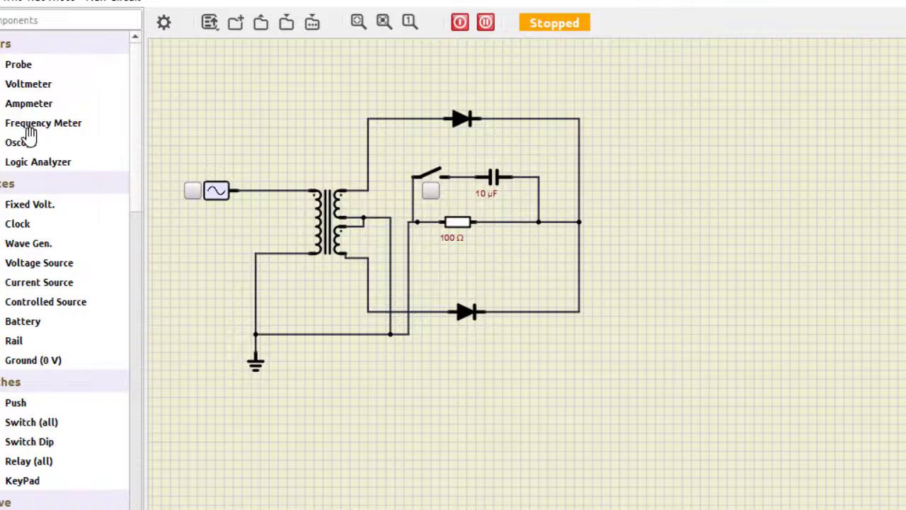
pyautogui.moveTo(13, 140); pyautogui.dragTo(765, 235)
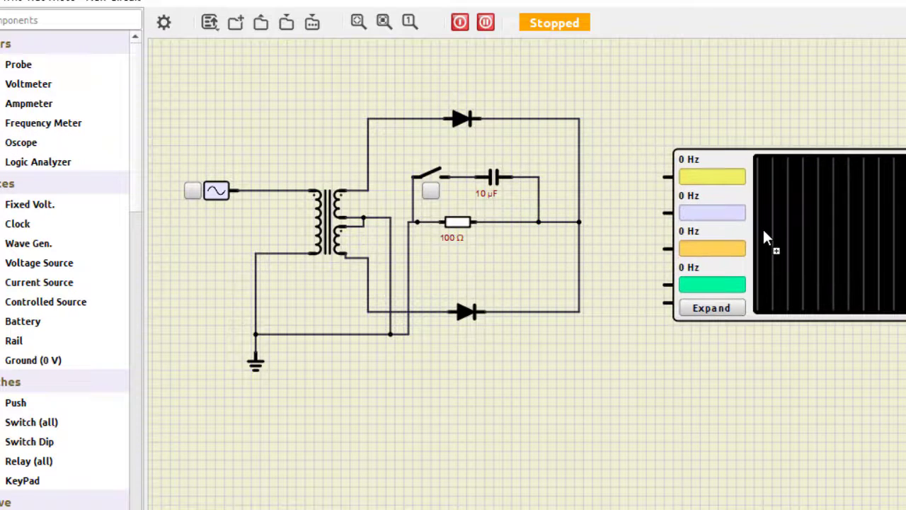
pyautogui.moveTo(662, 177); pyautogui.dragTo(273, 190)
pyautogui.moveTo(662, 209); pyautogui.dragTo(517, 222)
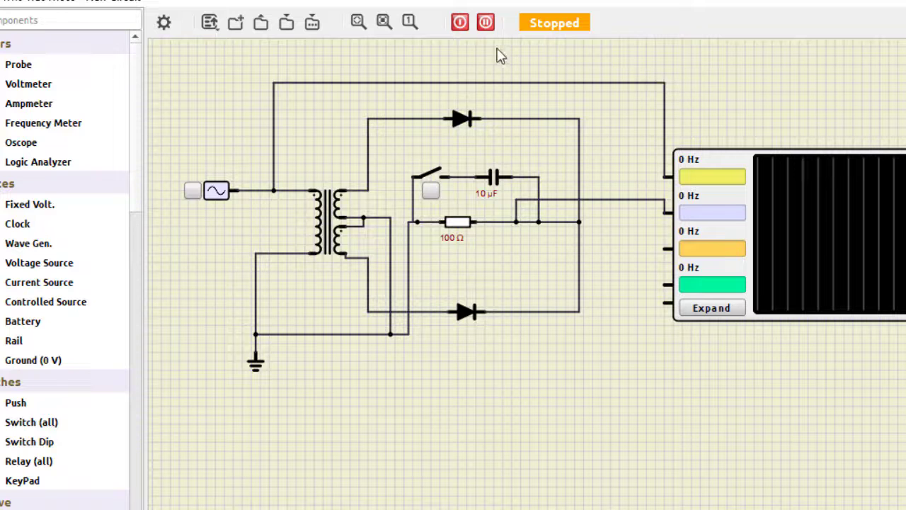
# Run the simulation, switch on the wave source, and expand the oscilloscope triggered on Ch1.
pyautogui.click(460, 22)
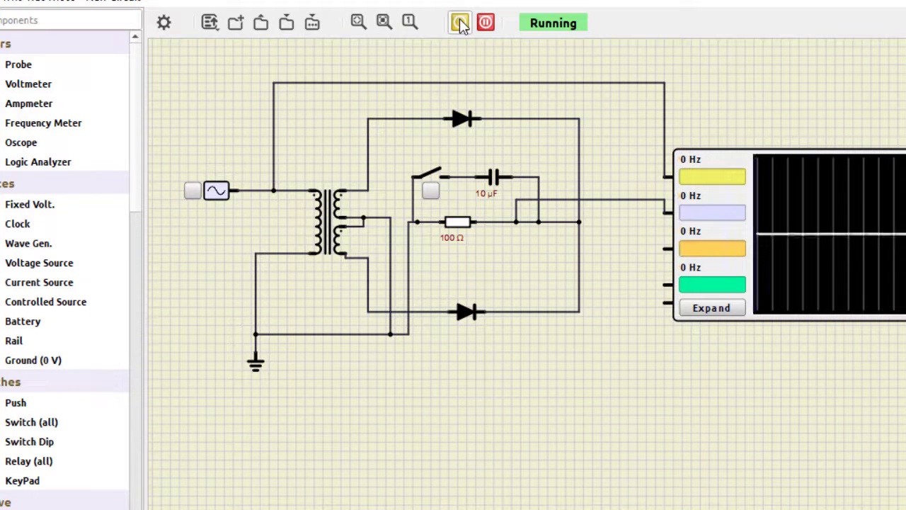
pyautogui.click(192, 192)
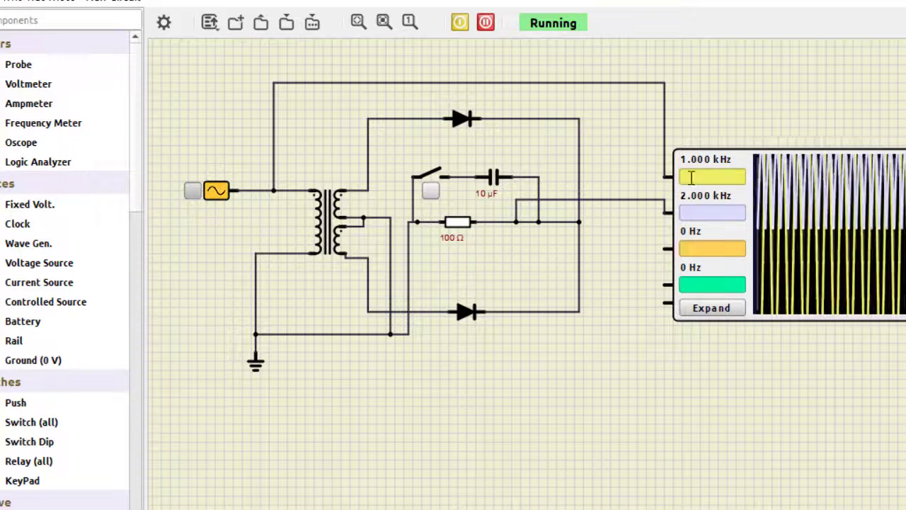
pyautogui.click(712, 309)
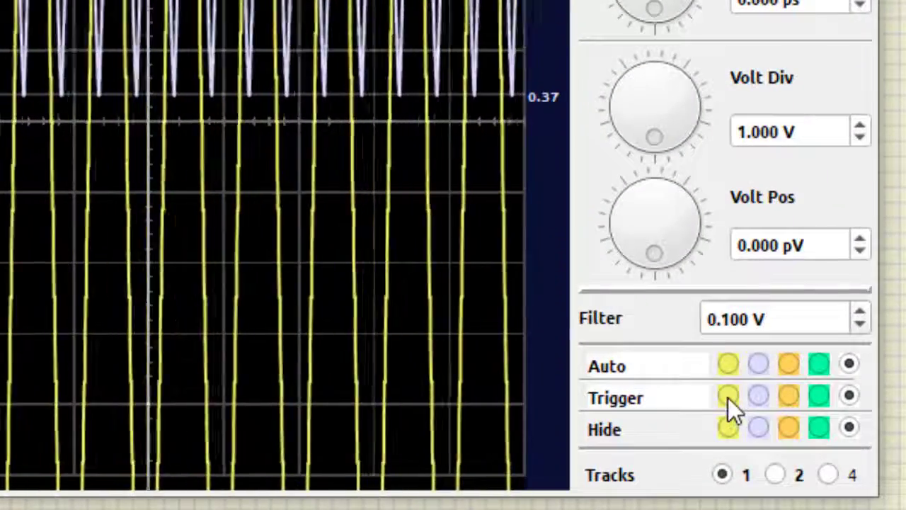
pyautogui.click(728, 398)
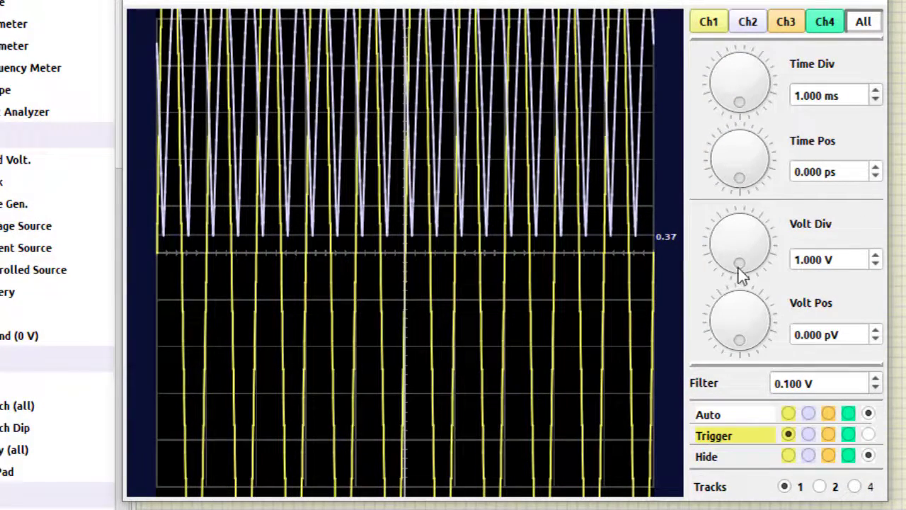
# Set the scope to 2.896 V Volt Div, 524 us Time Div and 104.8 us Ch2 Time Pos.
pyautogui.moveTo(743, 260); pyautogui.dragTo(755, 230)
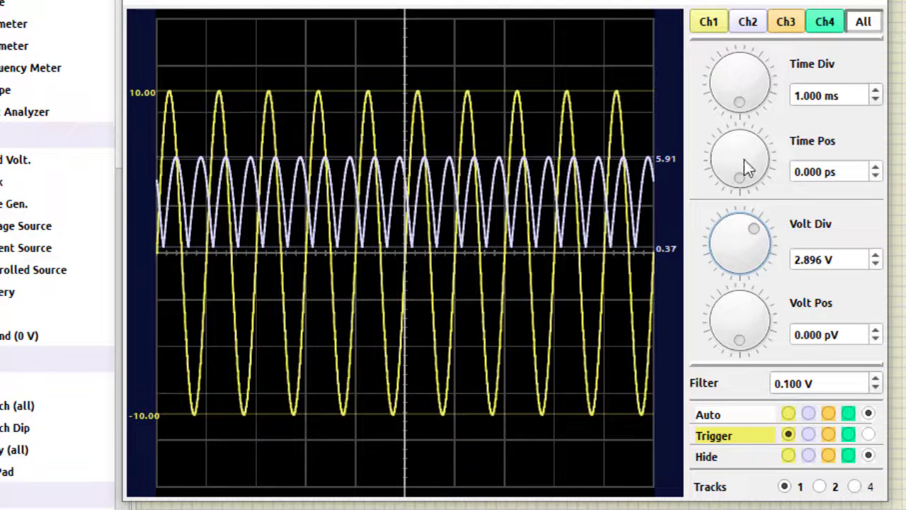
pyautogui.click(746, 24)
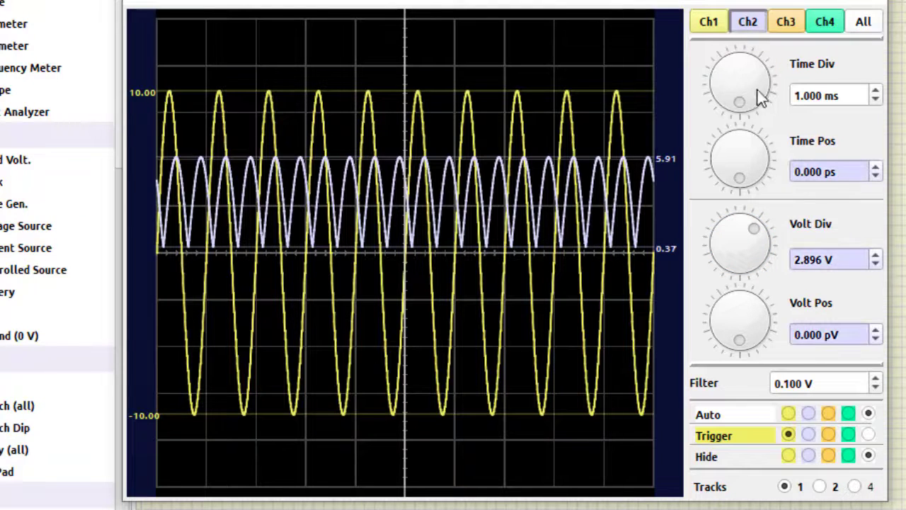
pyautogui.click(862, 22)
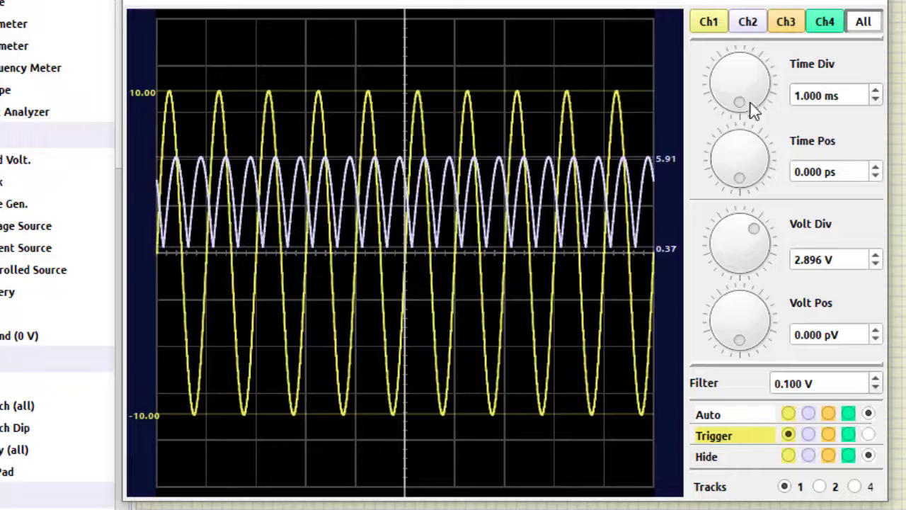
pyautogui.moveTo(743, 104)
pyautogui.mouseDown()
pyautogui.moveTo(772, 87)
pyautogui.moveTo(712, 95)
pyautogui.moveTo(753, 80)
pyautogui.moveTo(751, 103)
pyautogui.mouseUp()
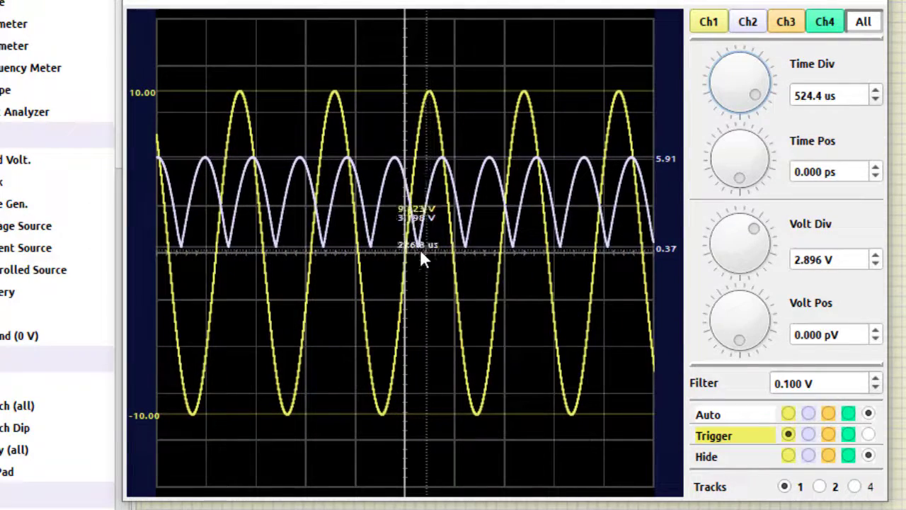
pyautogui.click(752, 27)
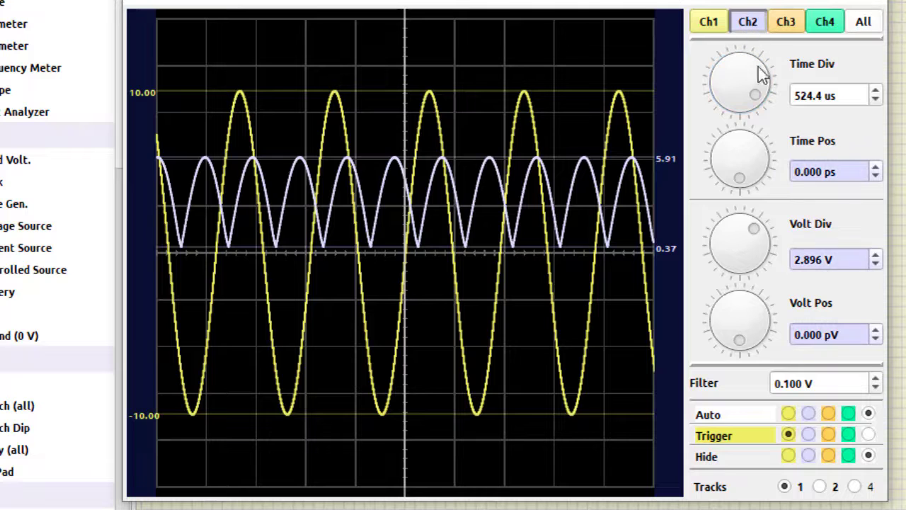
pyautogui.moveTo(757, 99)
pyautogui.mouseDown()
pyautogui.moveTo(763, 91)
pyautogui.moveTo(756, 100)
pyautogui.mouseUp()
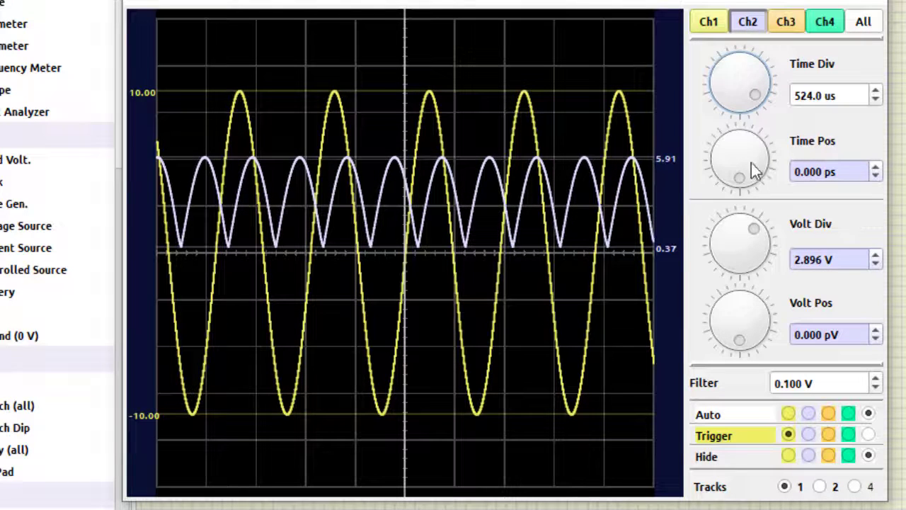
pyautogui.moveTo(742, 177)
pyautogui.mouseDown()
pyautogui.moveTo(771, 172)
pyautogui.moveTo(782, 153)
pyautogui.mouseUp()
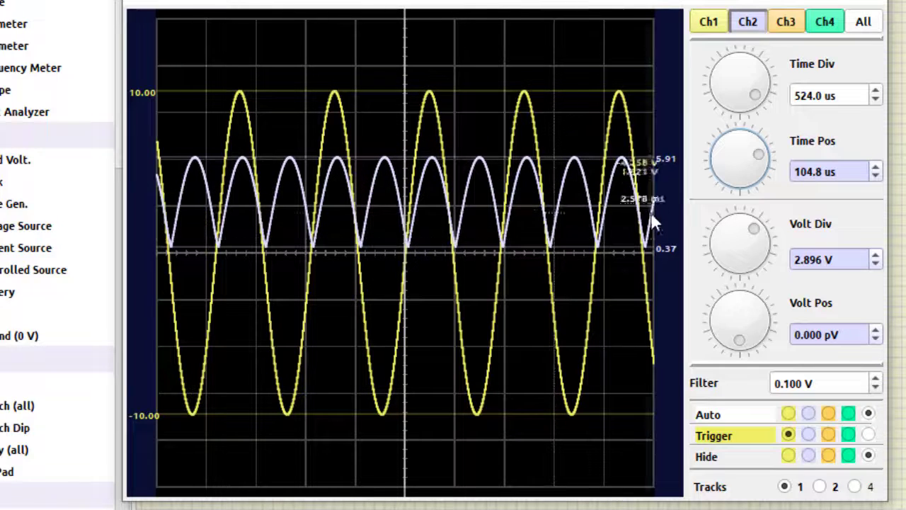
pyautogui.moveTo(669, 3); pyautogui.dragTo(705, 198)
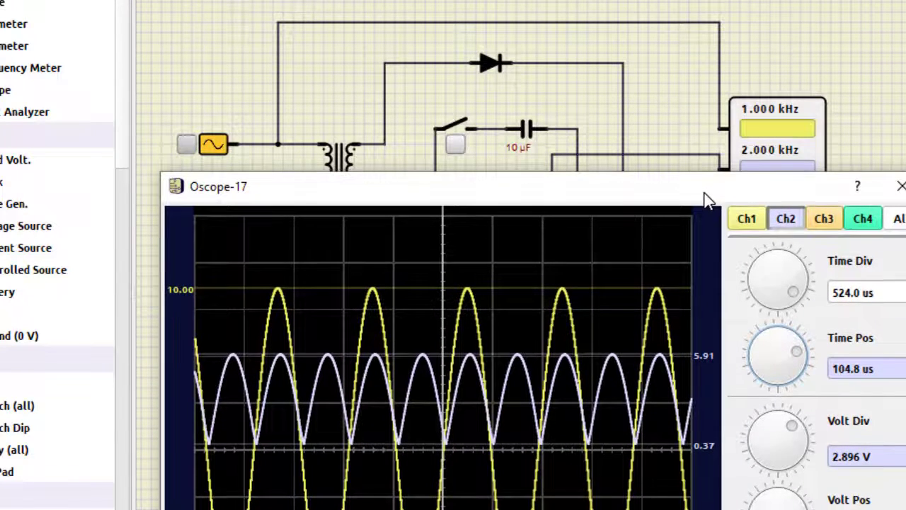
# Toggle the capacitor switch several times, leaving it closed so the output ripples between 3.53 and 3.97 V.
pyautogui.click(456, 145)
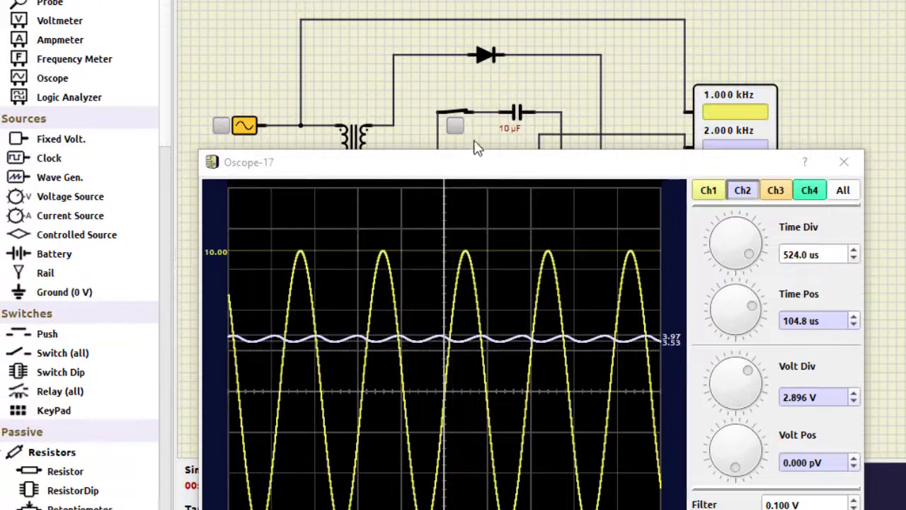
pyautogui.click(457, 131)
pyautogui.click(457, 131)
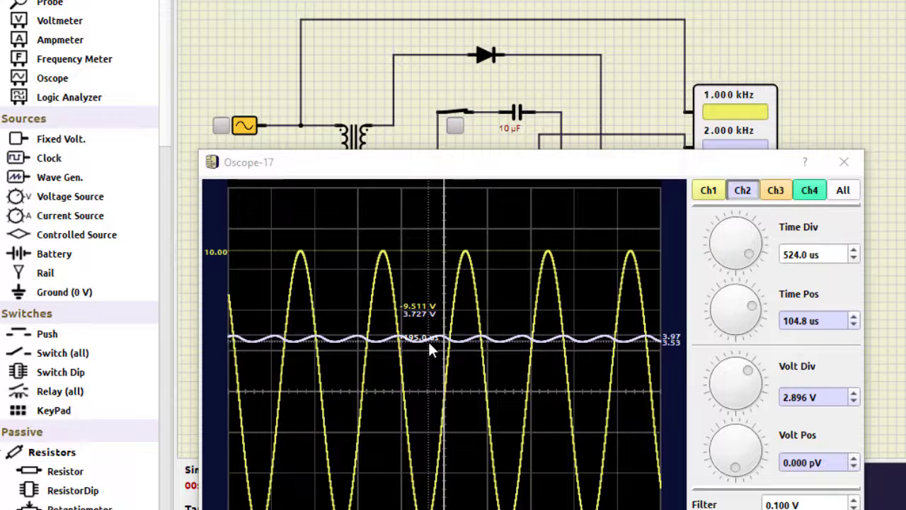
pyautogui.click(458, 129)
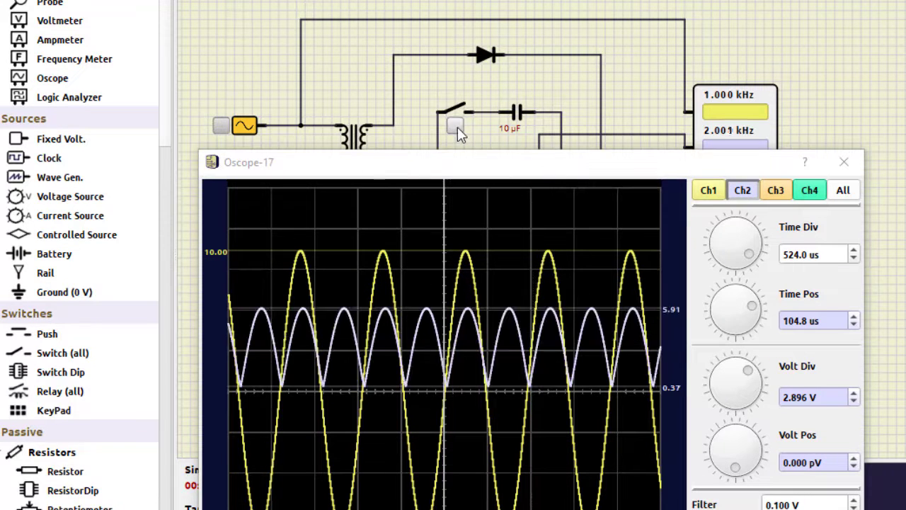
pyautogui.click(458, 129)
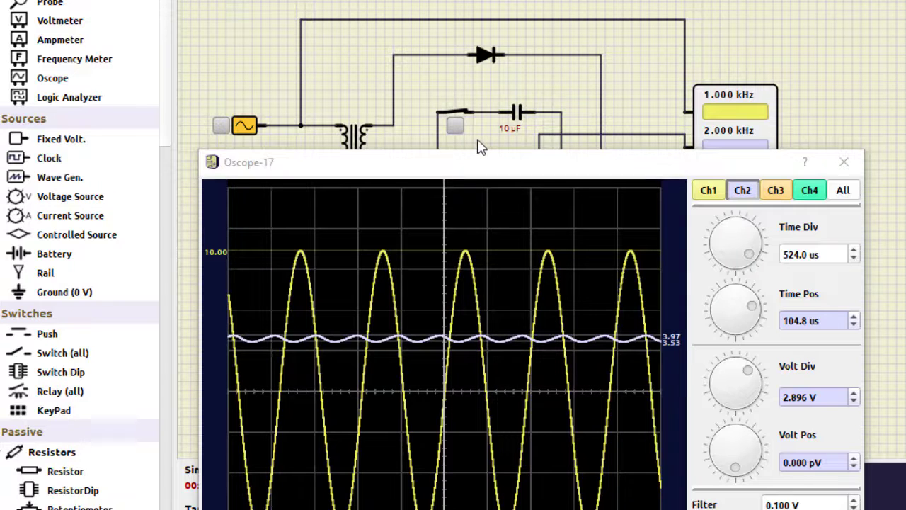
pyautogui.click(458, 130)
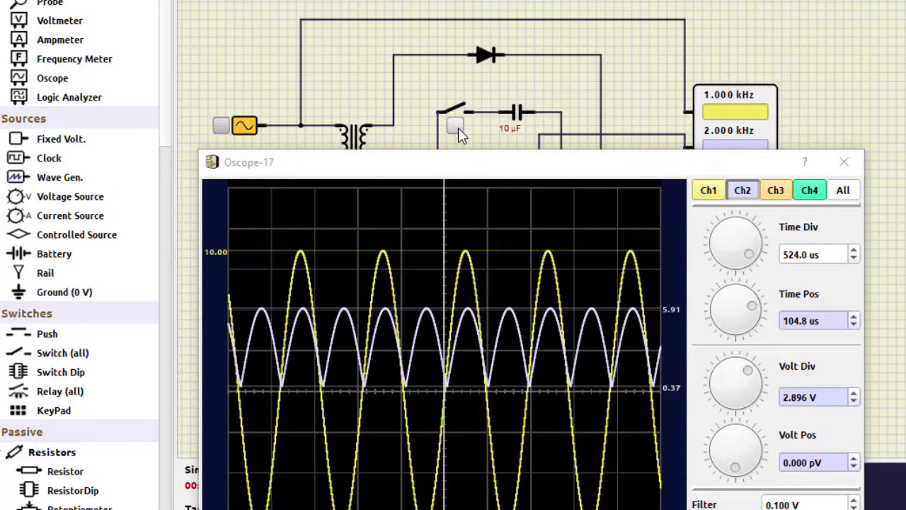
pyautogui.click(458, 130)
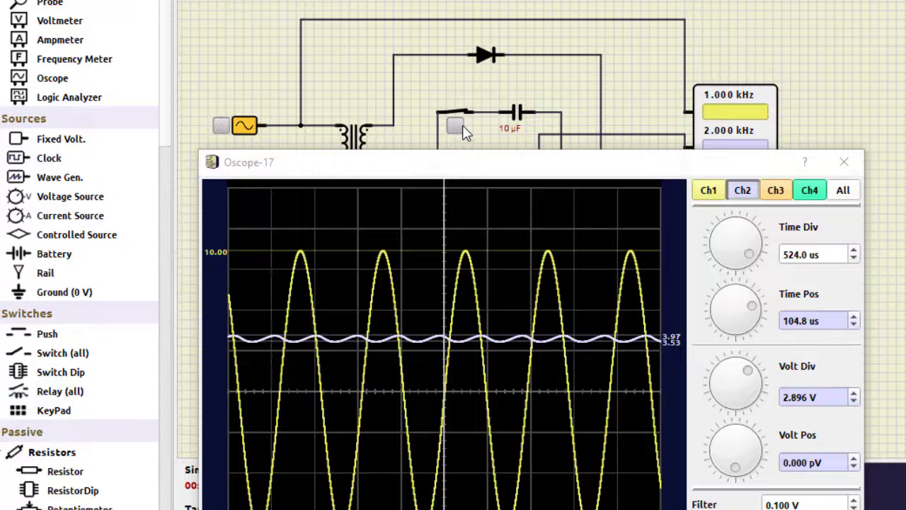